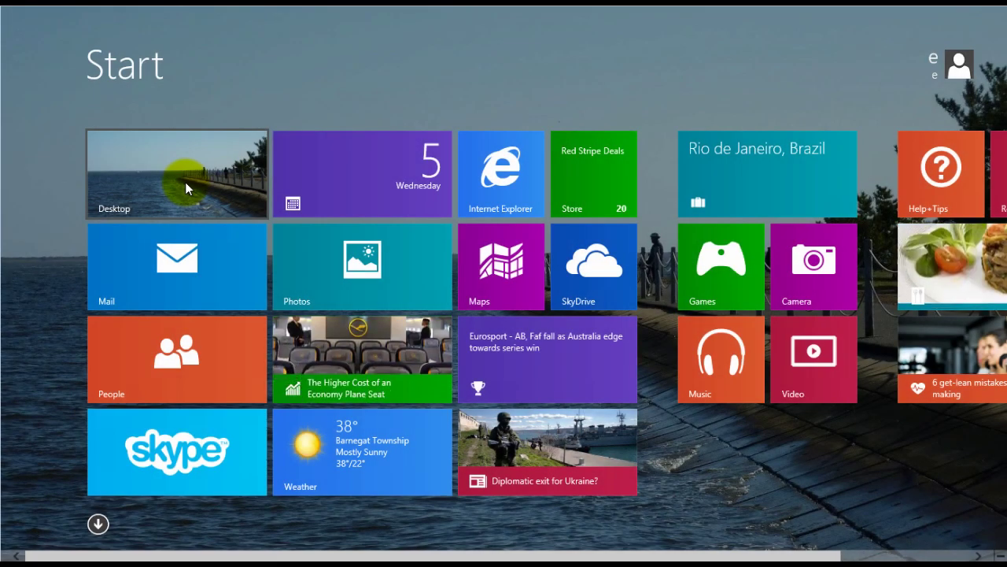
- Go to the desktop and open the tips.txt notes file in Notepad
{"action": "left_click", "coordinate": [186, 184]}
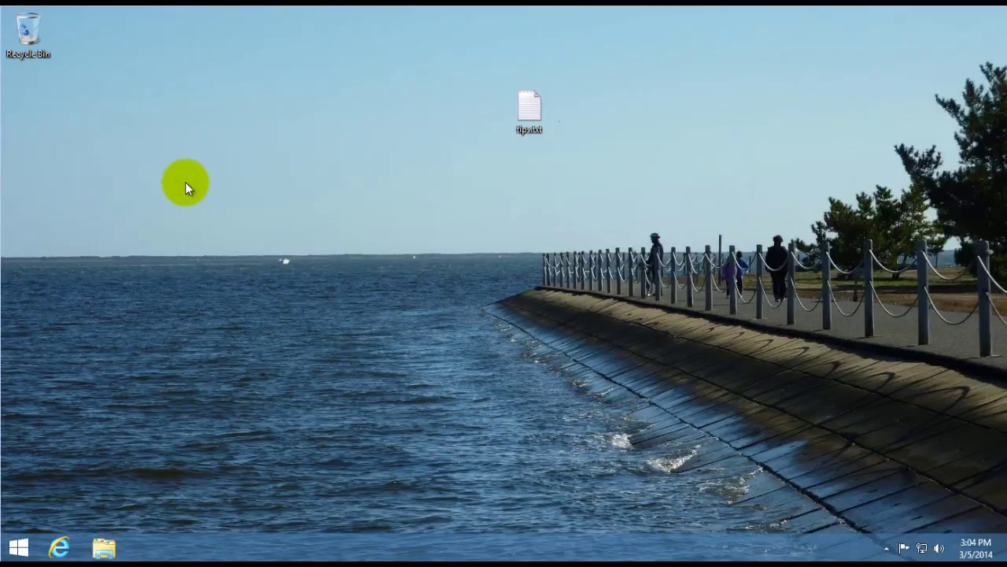
{"action": "double_click", "coordinate": [534, 115]}
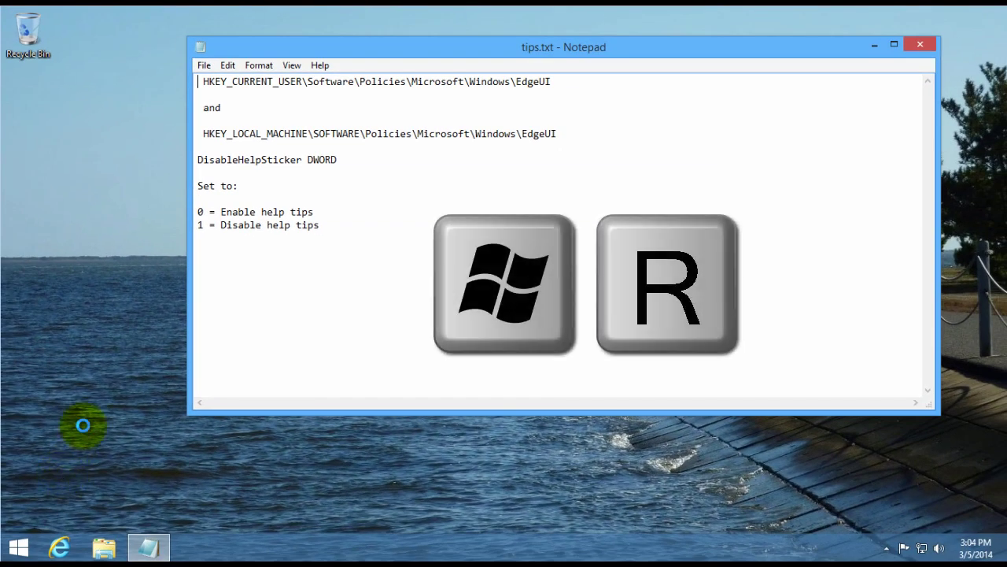
- Launch regedit from the Run dialog and approve the User Account Control prompt
{"action": "key", "text": "super+r"}
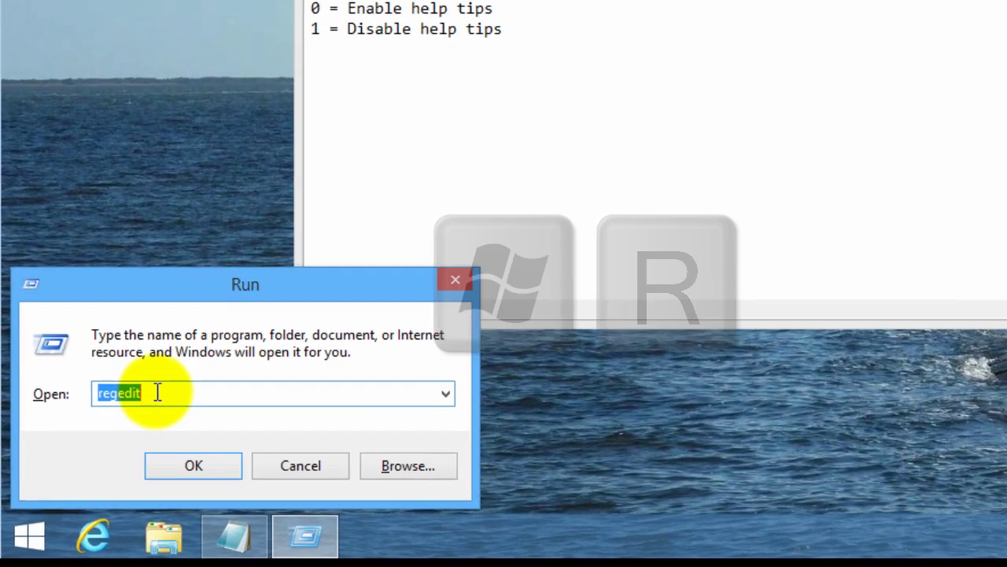
{"action": "left_click", "coordinate": [96, 456]}
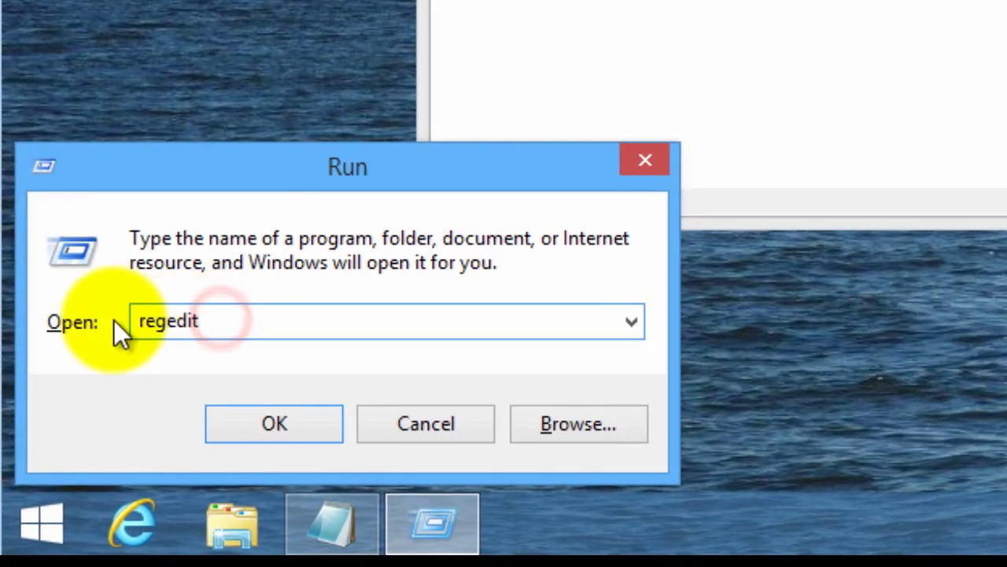
{"action": "left_click", "coordinate": [266, 416]}
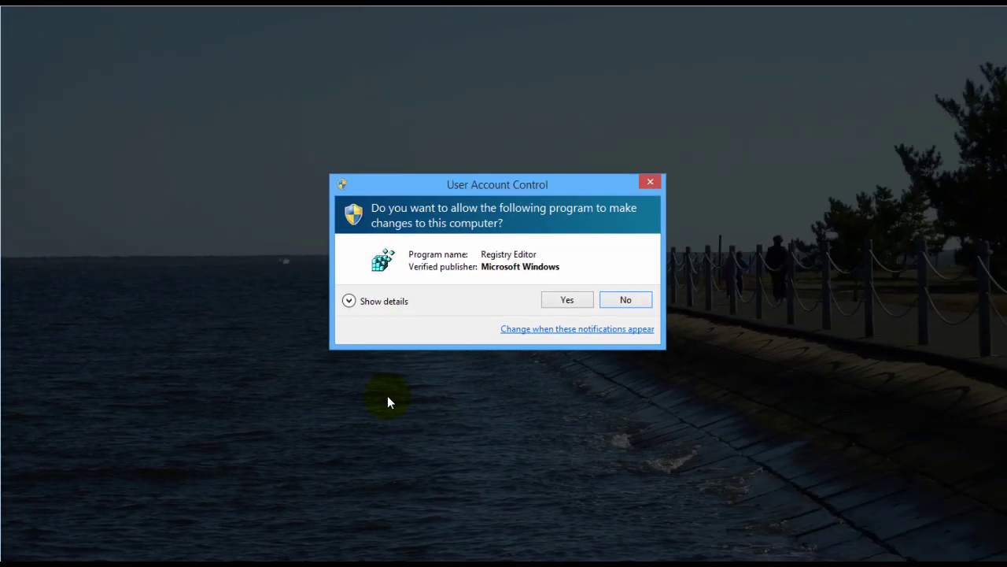
{"action": "left_click", "coordinate": [555, 298]}
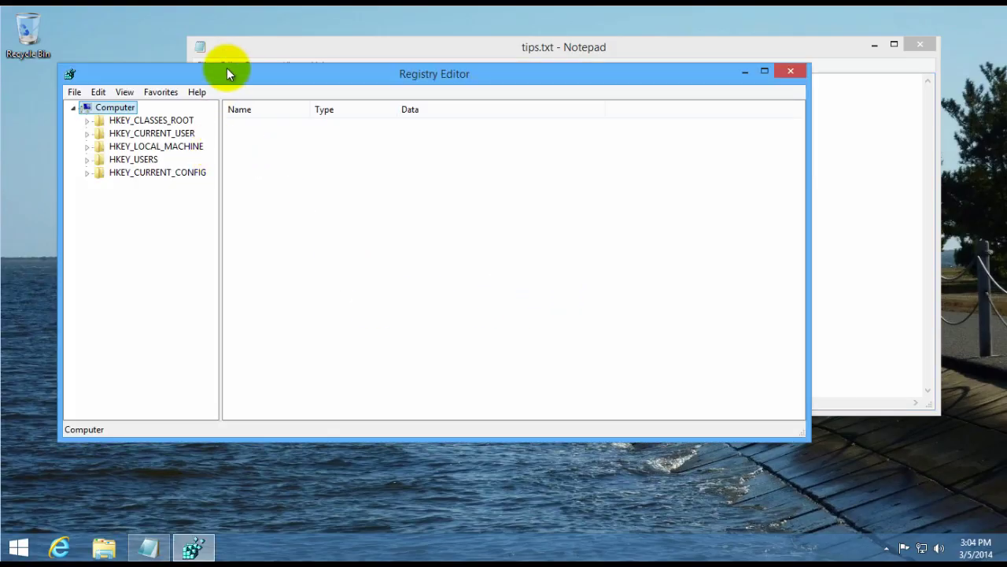
- Navigate HKEY_CURRENT_USER\Software\Policies\Microsoft\Windows down to the EdgeUI key, widening the tree pane
{"action": "left_click_drag", "start_coordinate": [227, 72], "coordinate": [204, 101]}
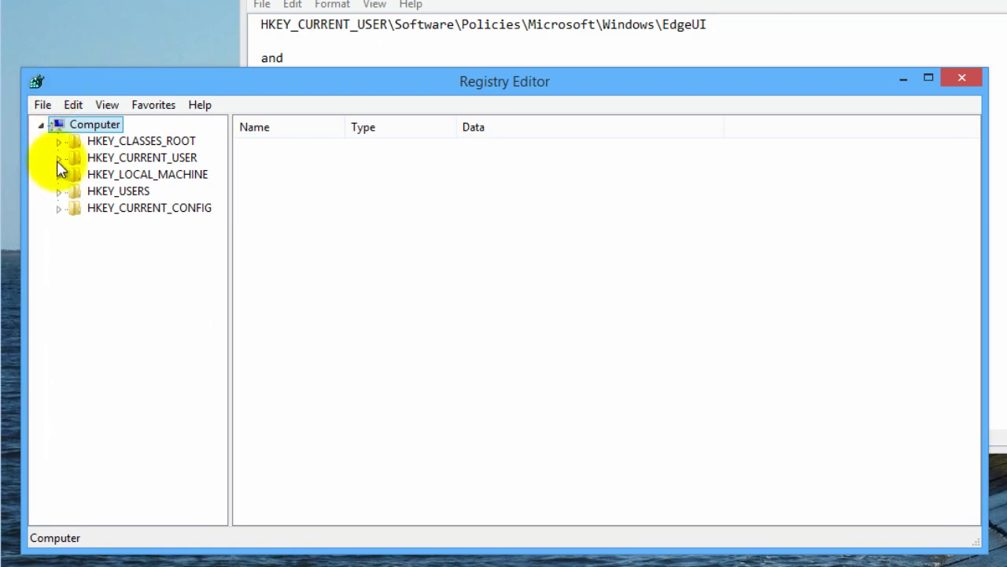
{"action": "left_click", "coordinate": [58, 159]}
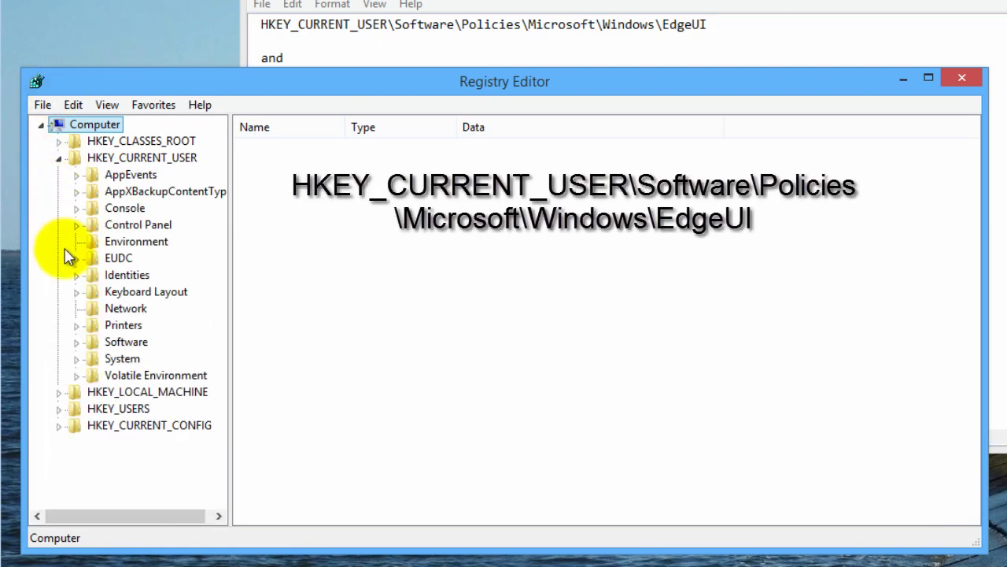
{"action": "left_click", "coordinate": [77, 343]}
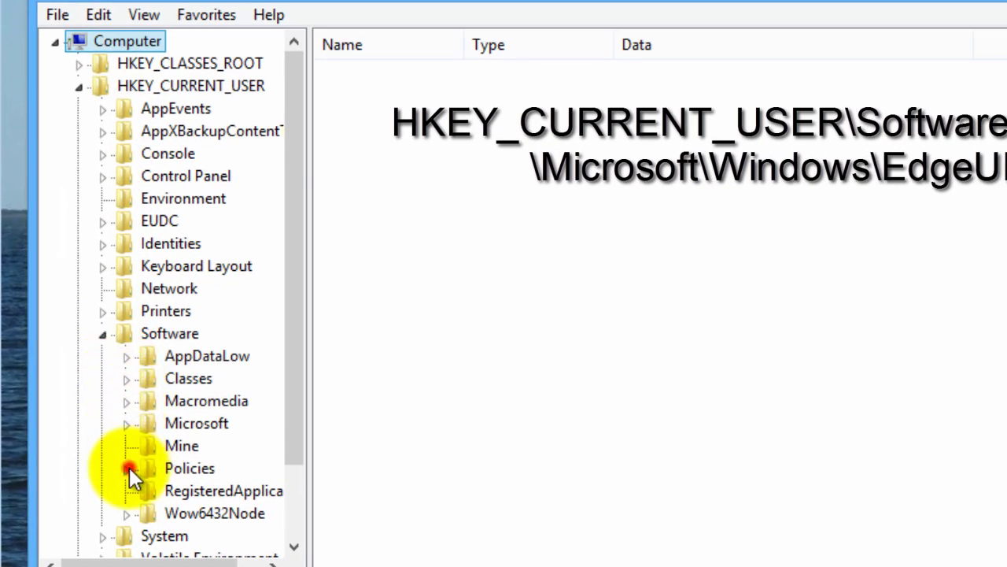
{"action": "left_click", "coordinate": [127, 468]}
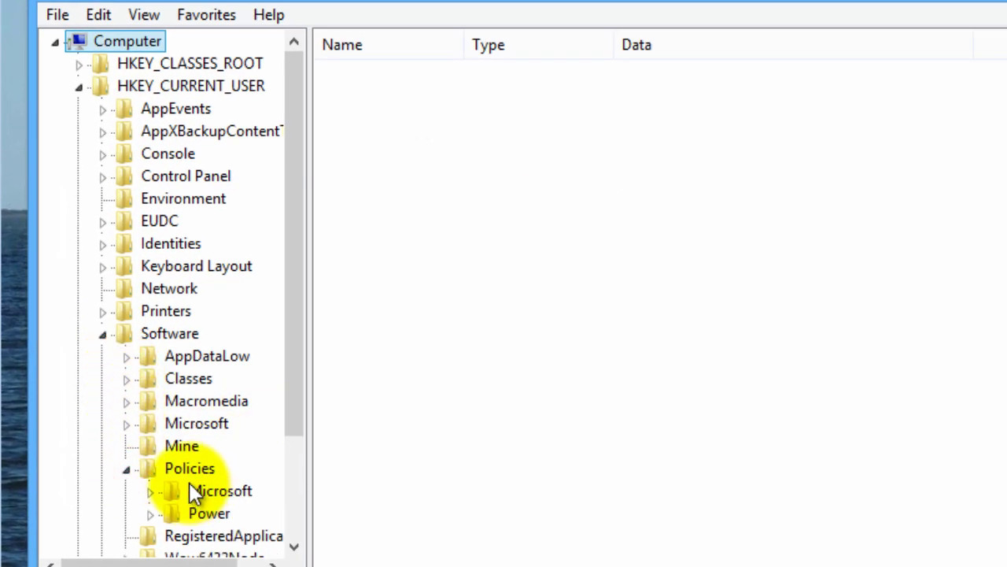
{"action": "left_click", "coordinate": [150, 492]}
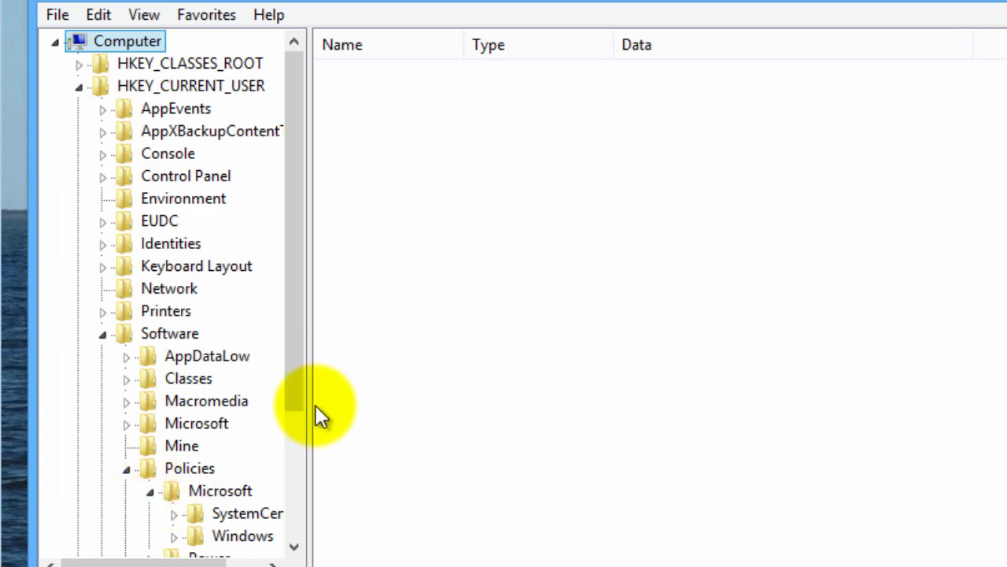
{"action": "left_click_drag", "start_coordinate": [304, 386], "coordinate": [304, 441]}
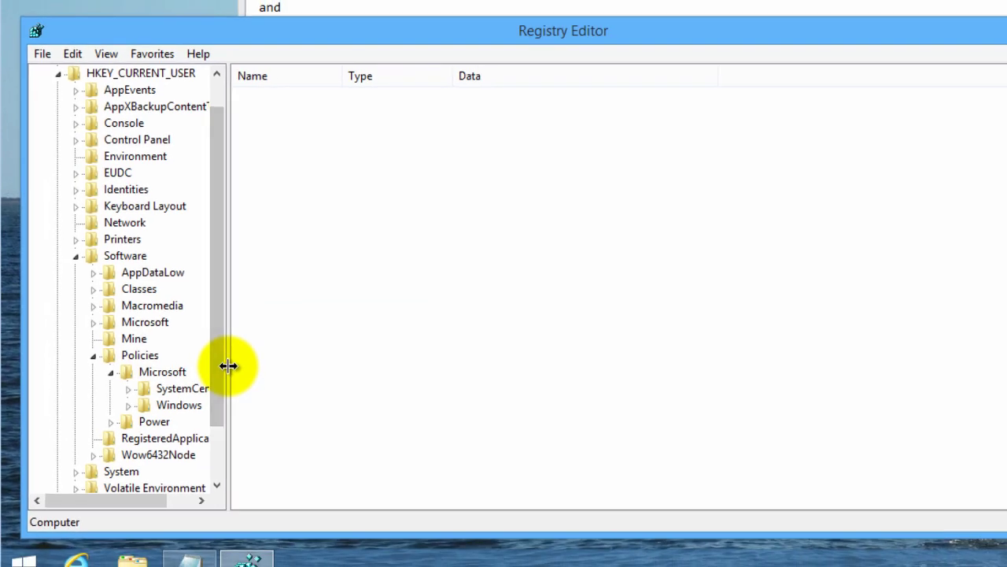
{"action": "left_click_drag", "start_coordinate": [227, 366], "coordinate": [290, 367]}
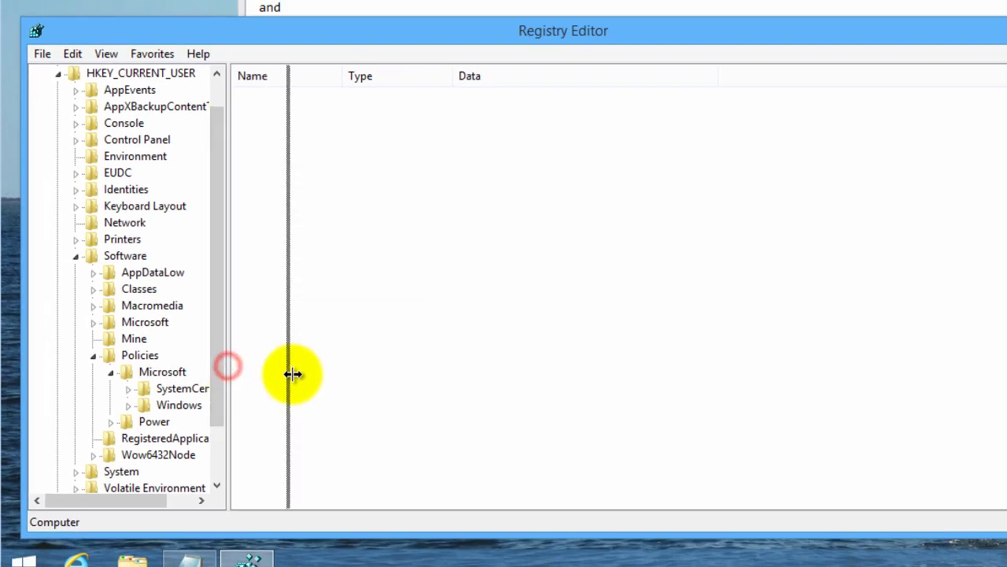
{"action": "left_click", "coordinate": [128, 405]}
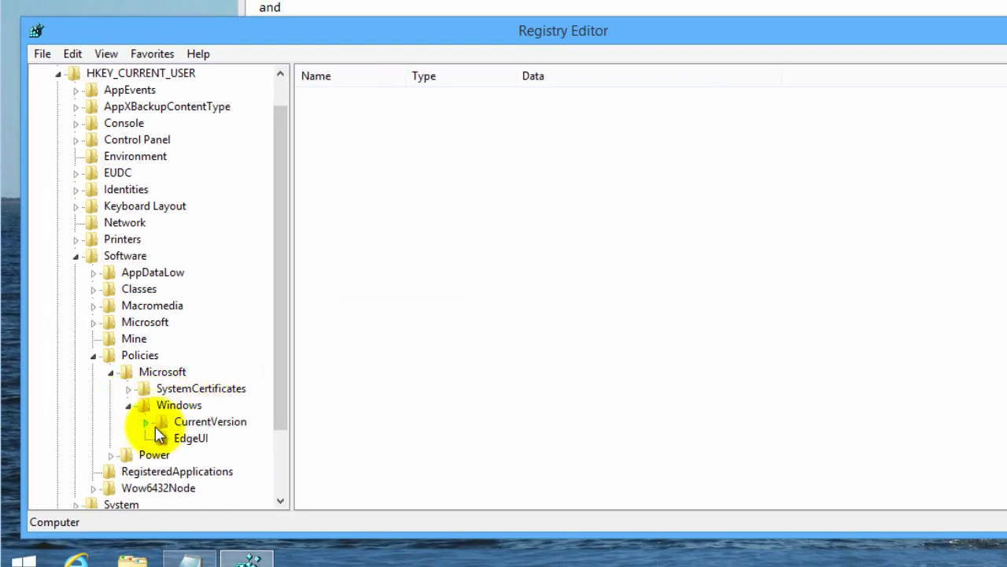
{"action": "left_click", "coordinate": [167, 437]}
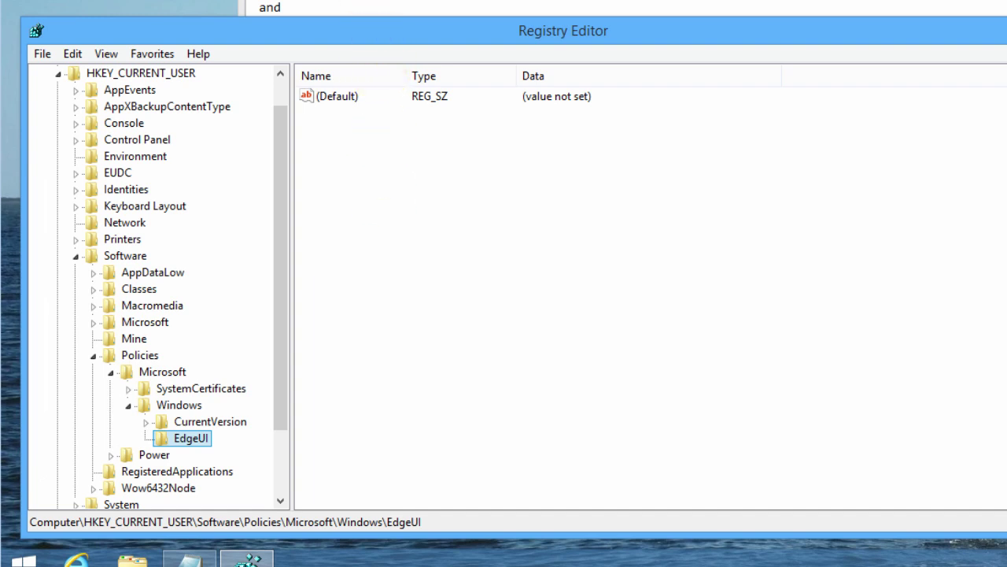
- Copy the value name DisableHelpSticker from the tips.txt notes
{"action": "key", "text": "alt+Tab"}
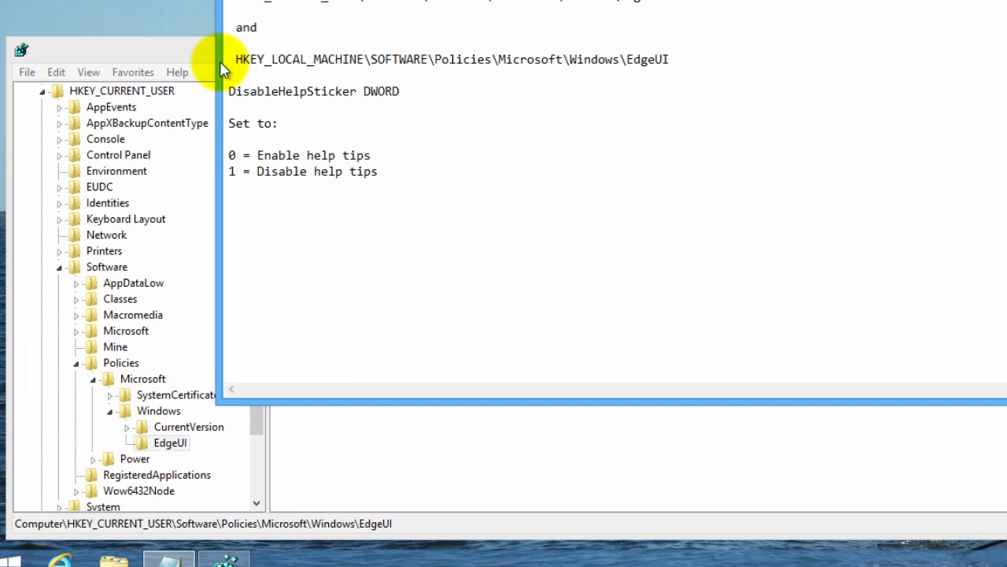
{"action": "left_click_drag", "start_coordinate": [230, 92], "coordinate": [358, 93]}
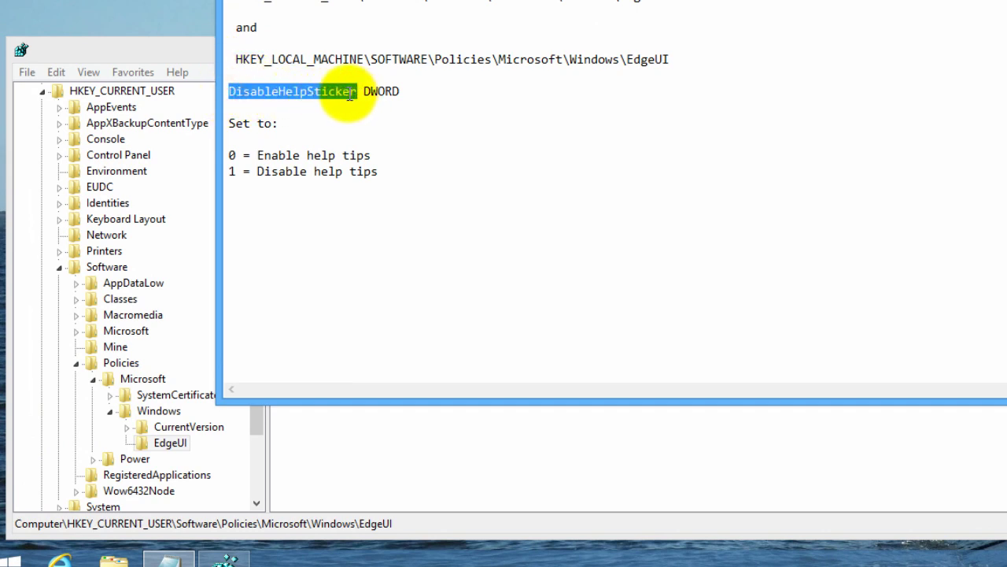
{"action": "right_click", "coordinate": [350, 99]}
{"action": "left_click", "coordinate": [374, 151]}
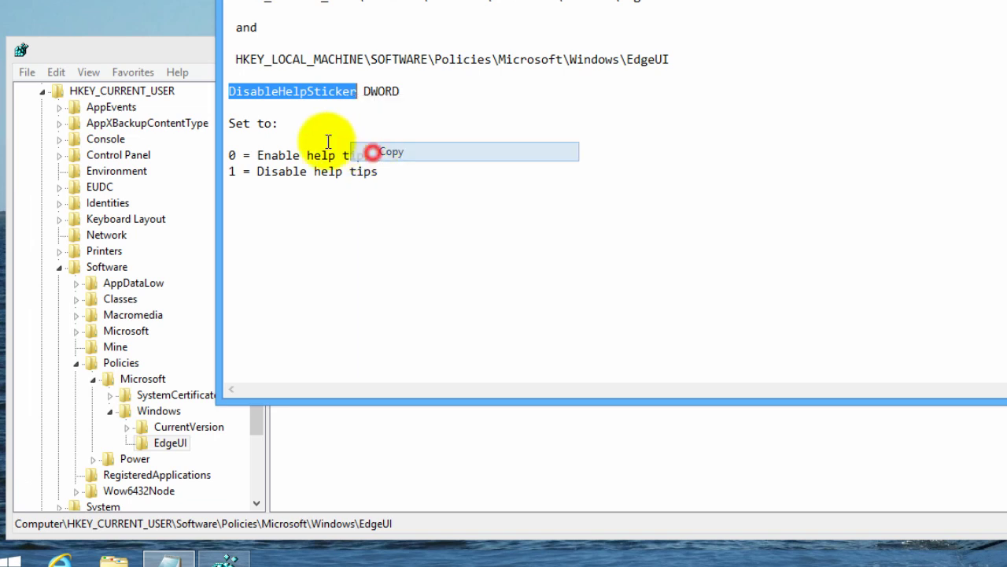
- Create a DWORD (32-bit) value named DisableHelpSticker in the HKCU EdgeUI key
{"action": "left_click", "coordinate": [203, 54]}
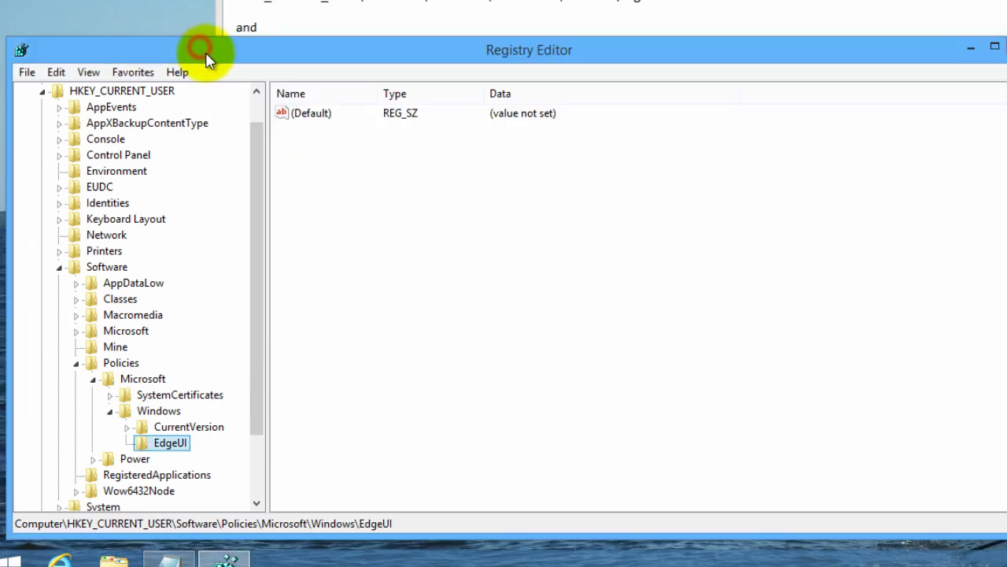
{"action": "right_click", "coordinate": [355, 193]}
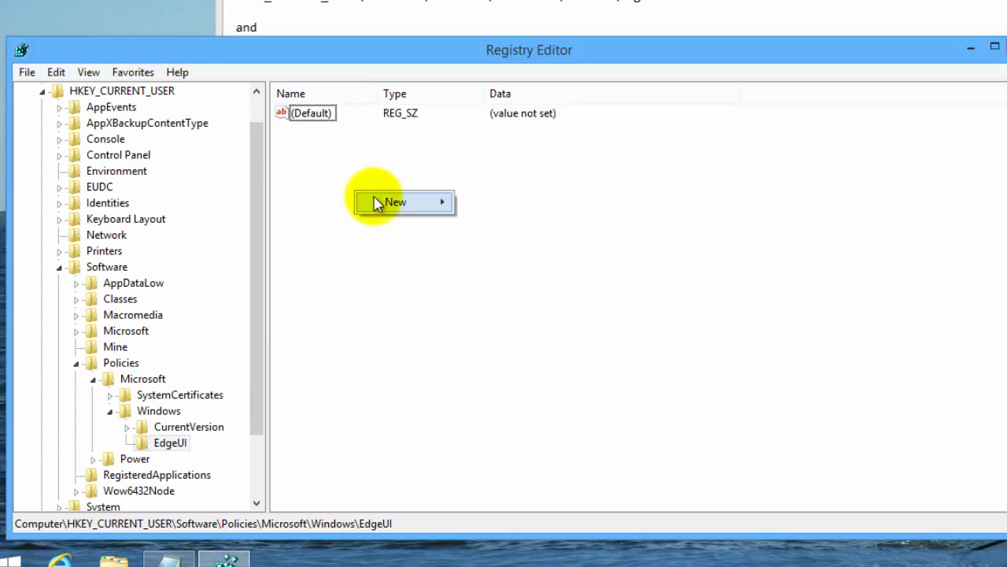
{"action": "left_click", "coordinate": [384, 203]}
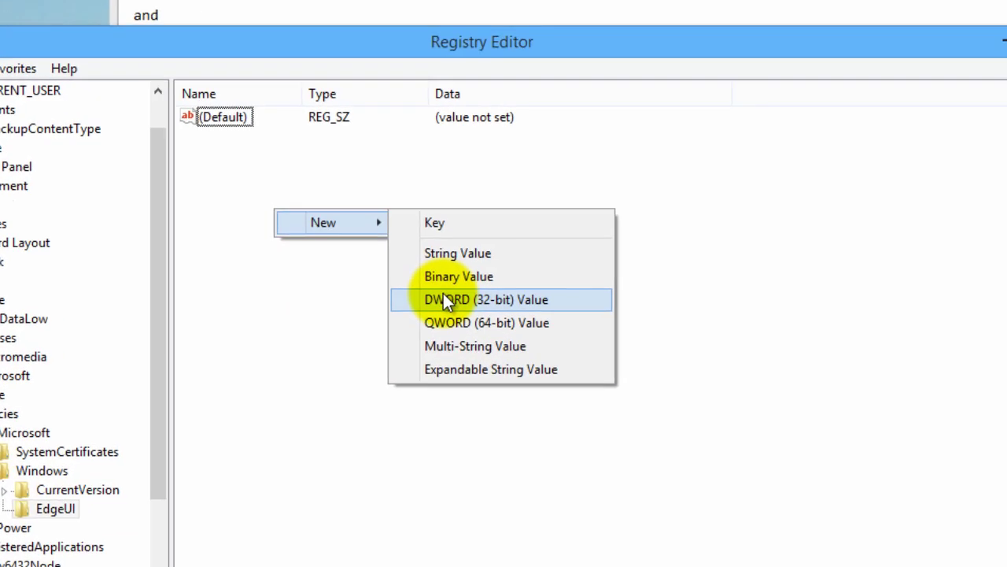
{"action": "left_click", "coordinate": [488, 275]}
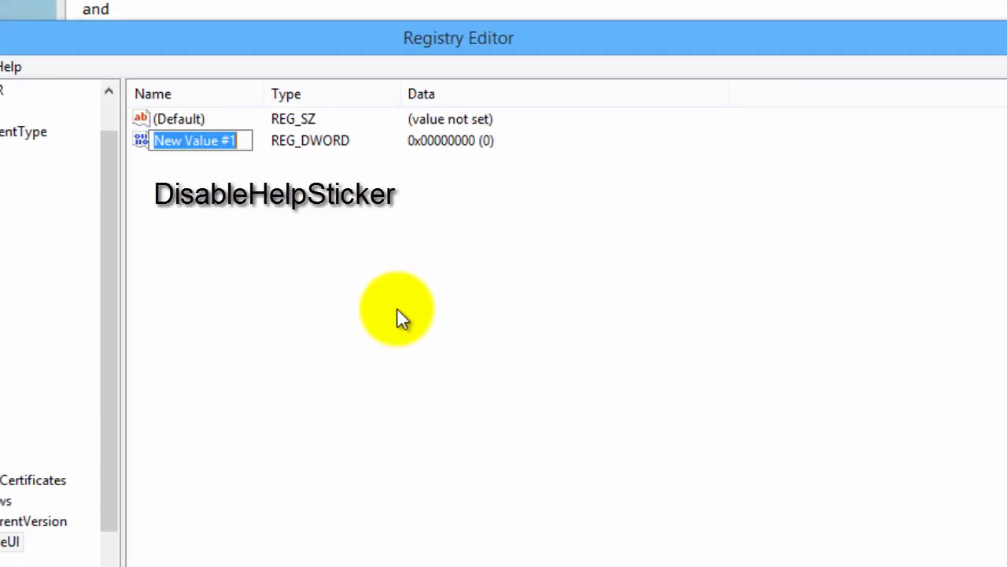
{"action": "type", "text": "DisableHelpSticker"}
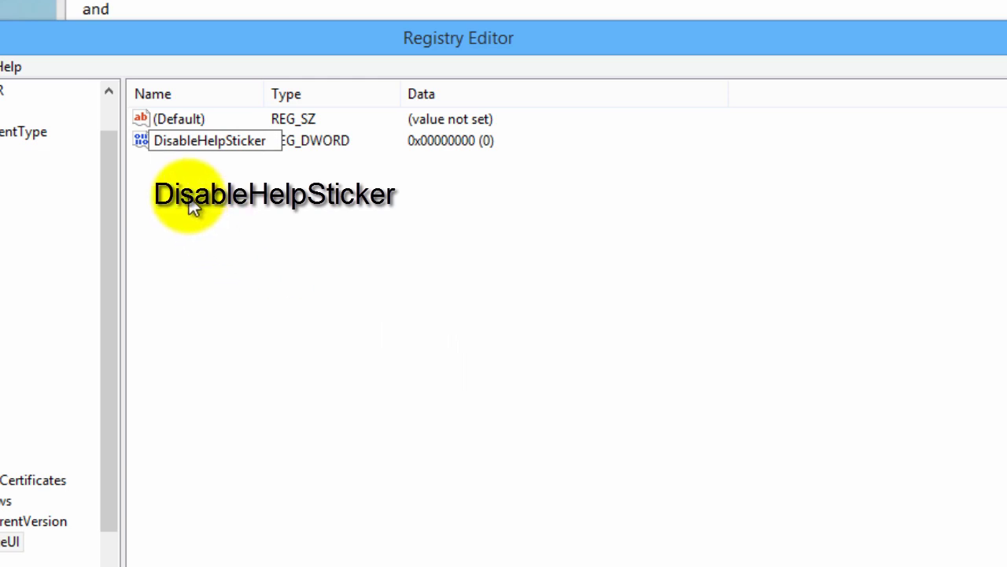
{"action": "key", "text": "Return"}
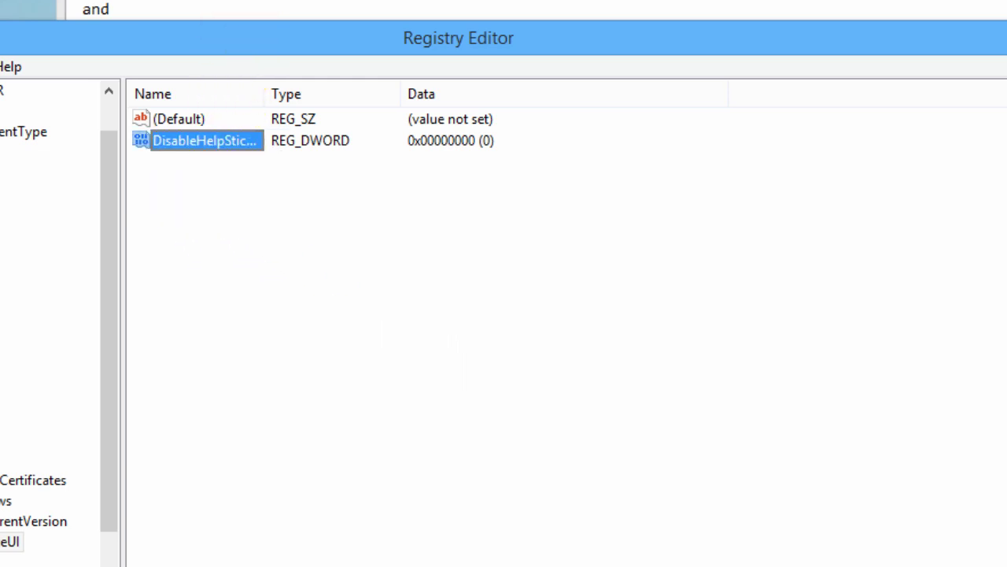
{"action": "key", "text": "alt+Tab"}
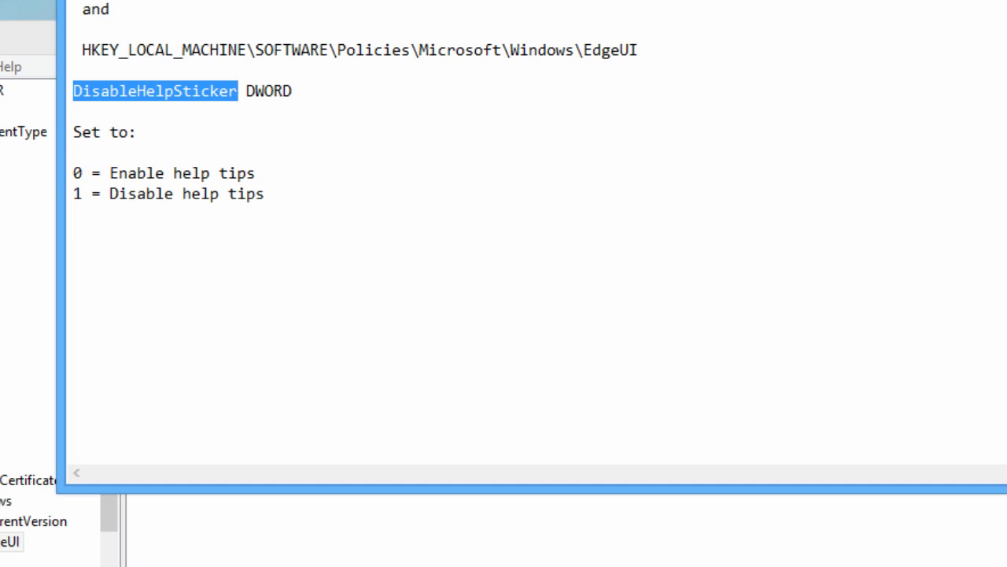
- Change the HKCU DisableHelpSticker value data from 0 to 1
{"action": "key", "text": "alt+Tab"}
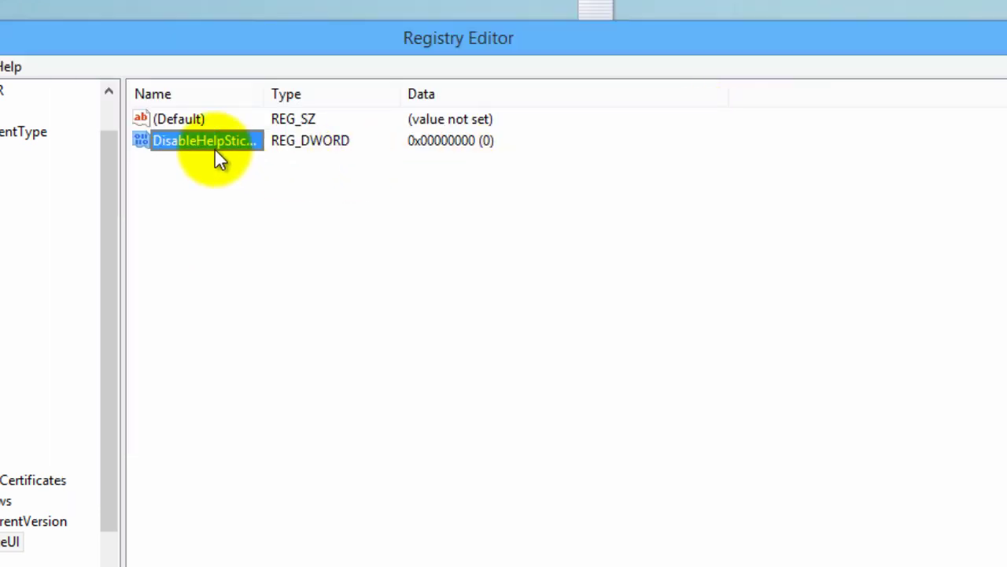
{"action": "double_click", "coordinate": [211, 140]}
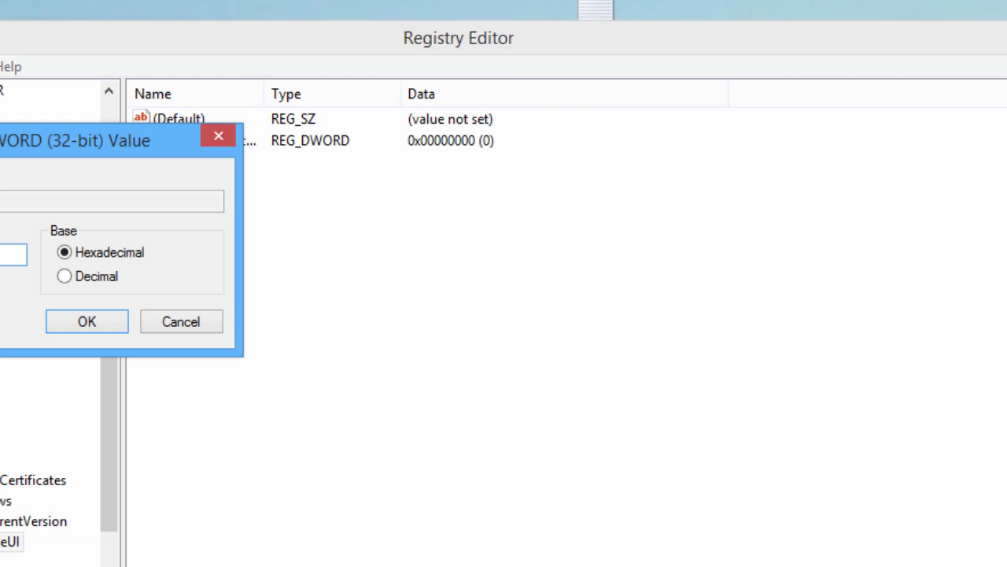
{"action": "type", "text": "1"}
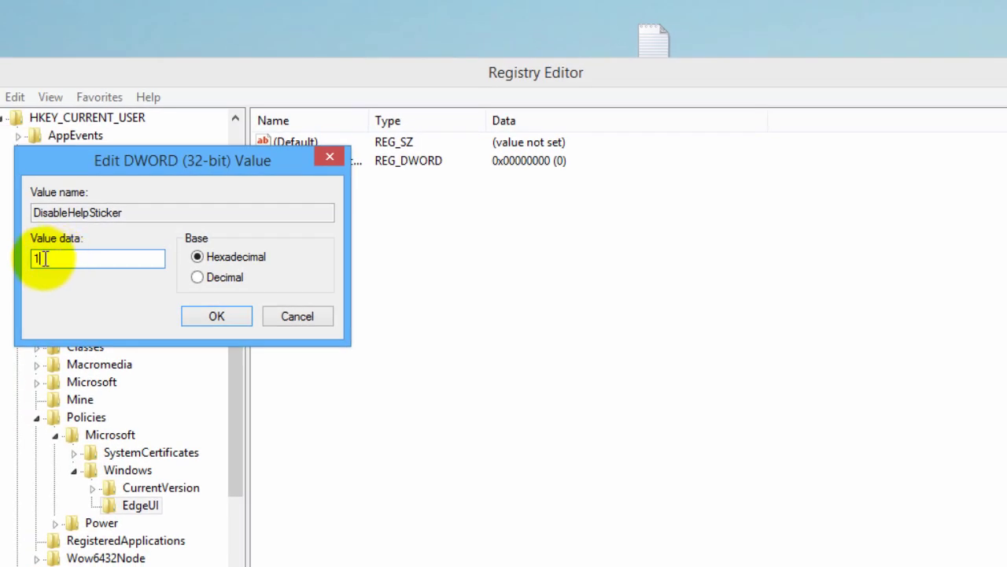
{"action": "left_click", "coordinate": [208, 310]}
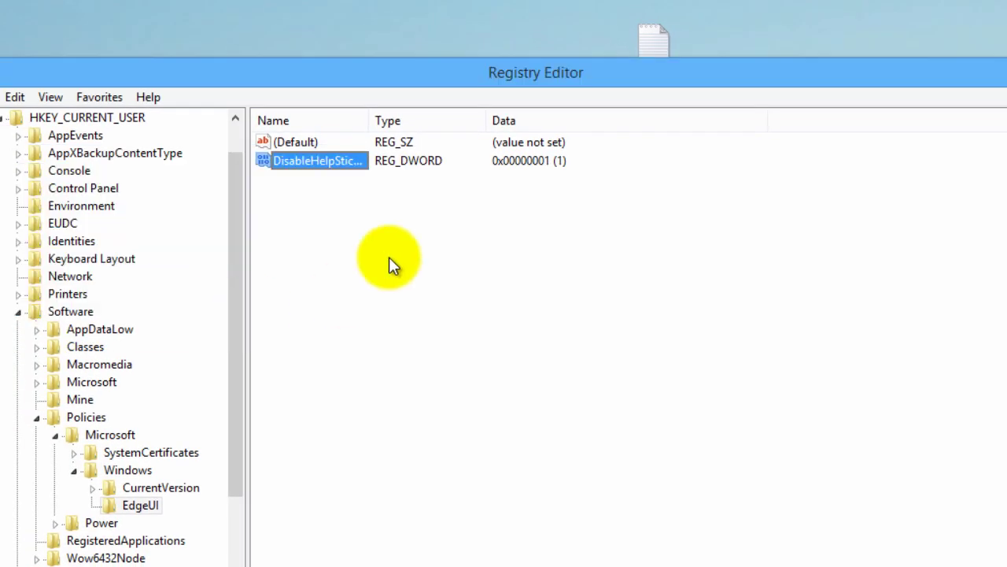
- Collapse HKEY_CURRENT_USER and expand HKEY_LOCAL_MACHINE\SOFTWARE\Policies\Microsoft\Windows to EdgeUI
{"action": "left_click_drag", "start_coordinate": [230, 309], "coordinate": [230, 234]}
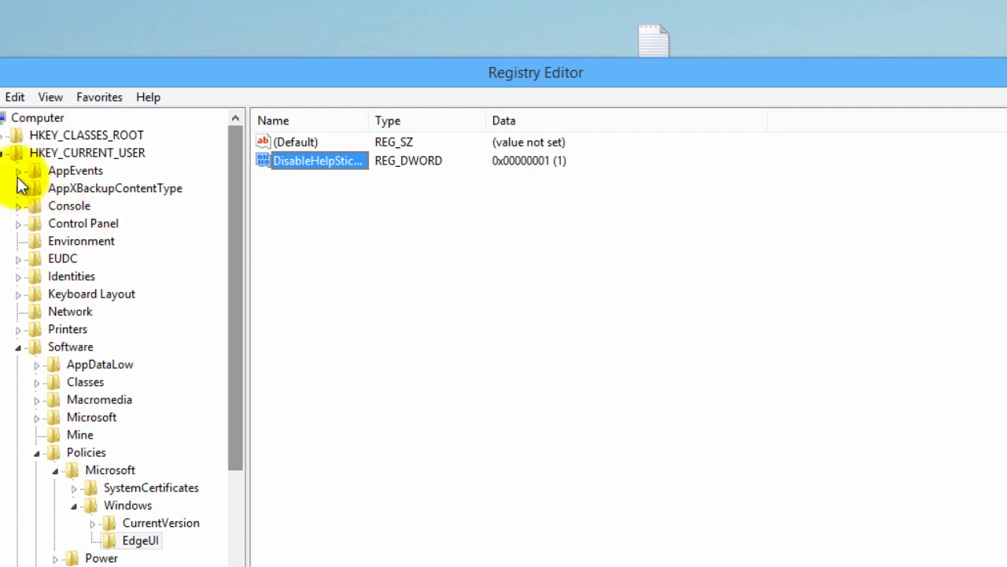
{"action": "left_click", "coordinate": [4, 157]}
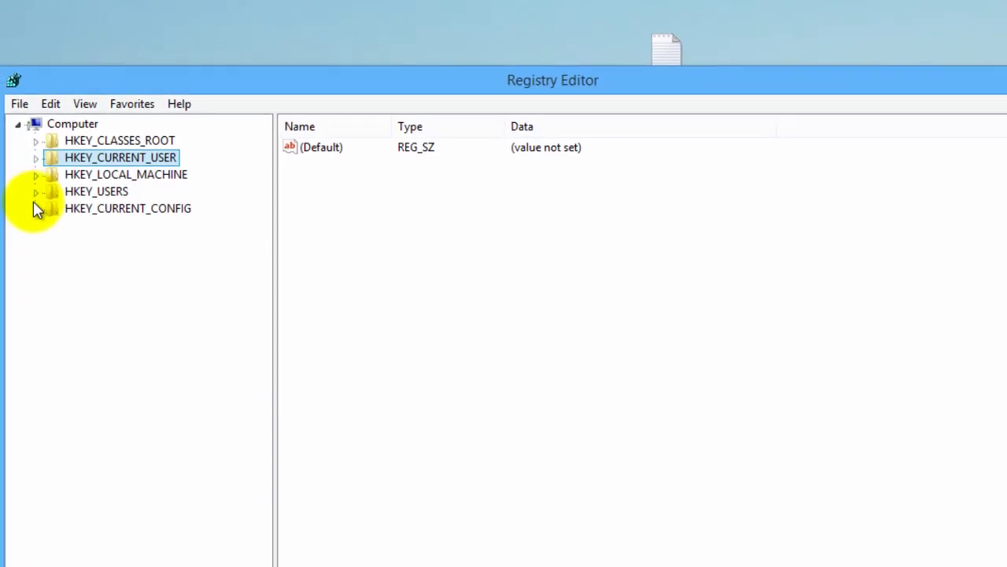
{"action": "left_click", "coordinate": [40, 174]}
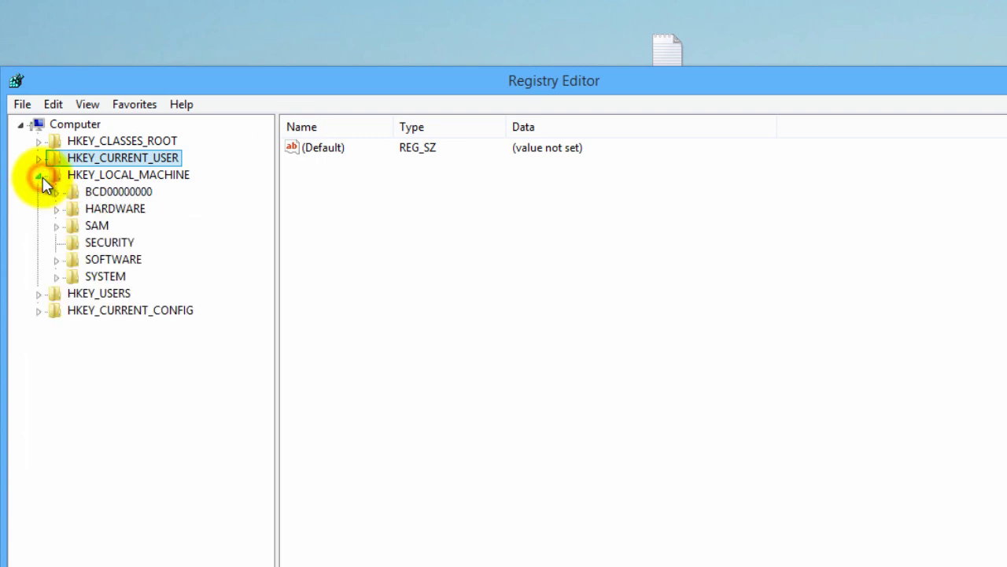
{"action": "left_click", "coordinate": [57, 260]}
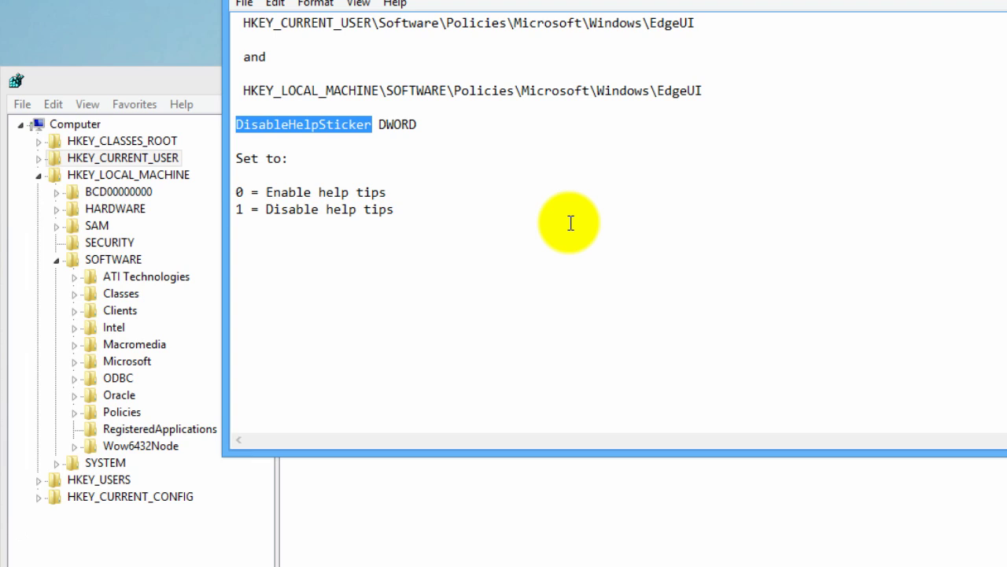
{"action": "key", "text": "alt+Tab"}
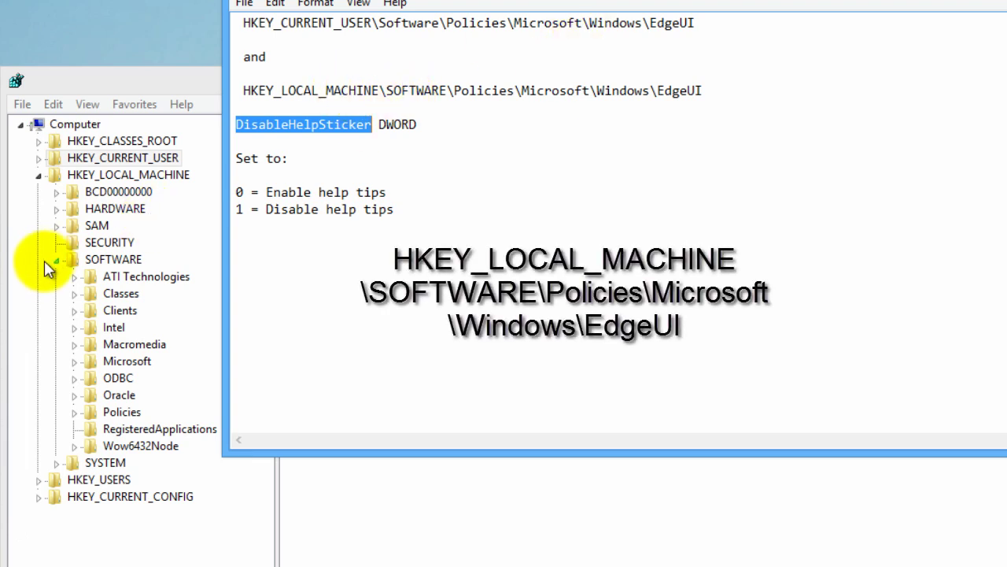
{"action": "left_click", "coordinate": [75, 413]}
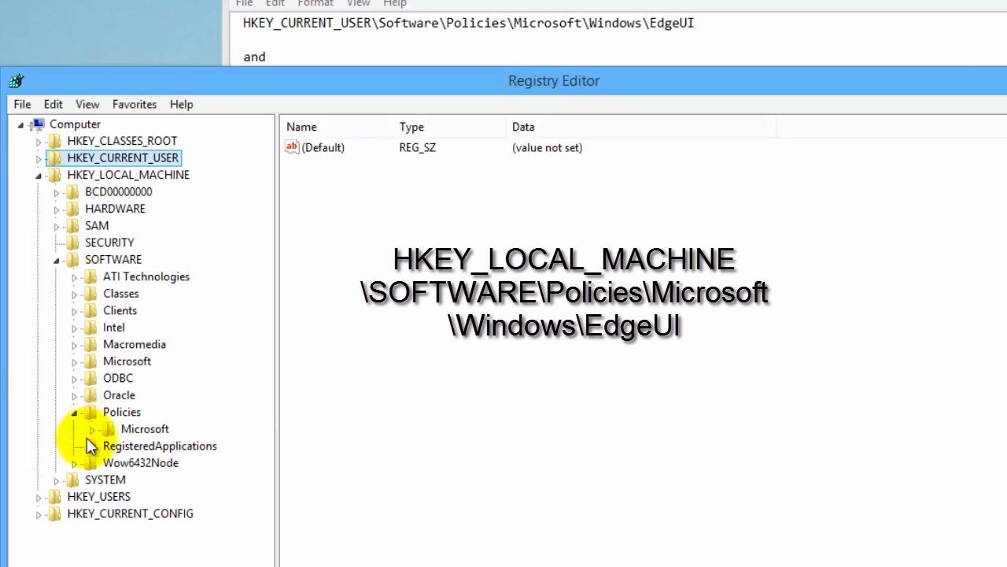
{"action": "left_click", "coordinate": [94, 431]}
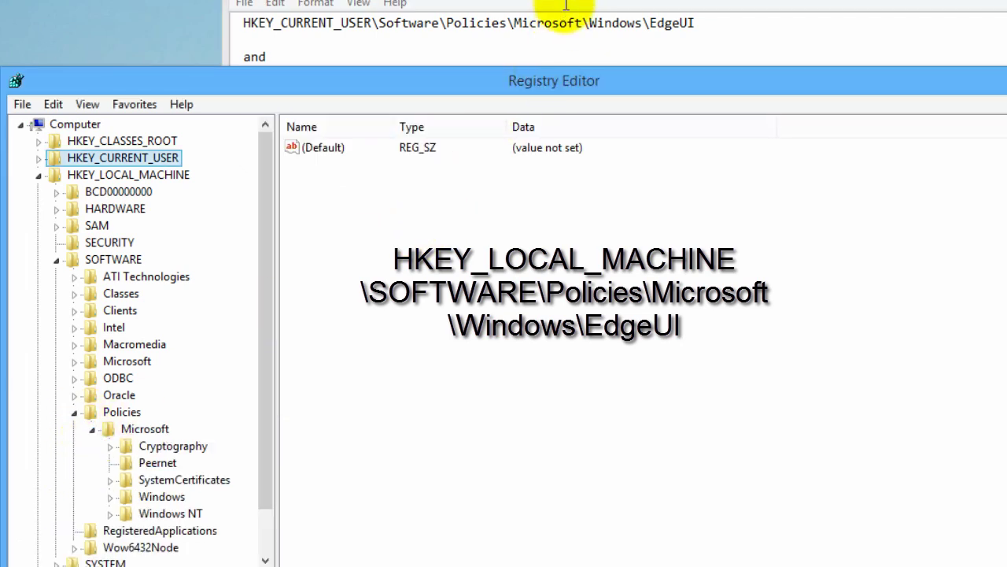
{"action": "left_click", "coordinate": [111, 497]}
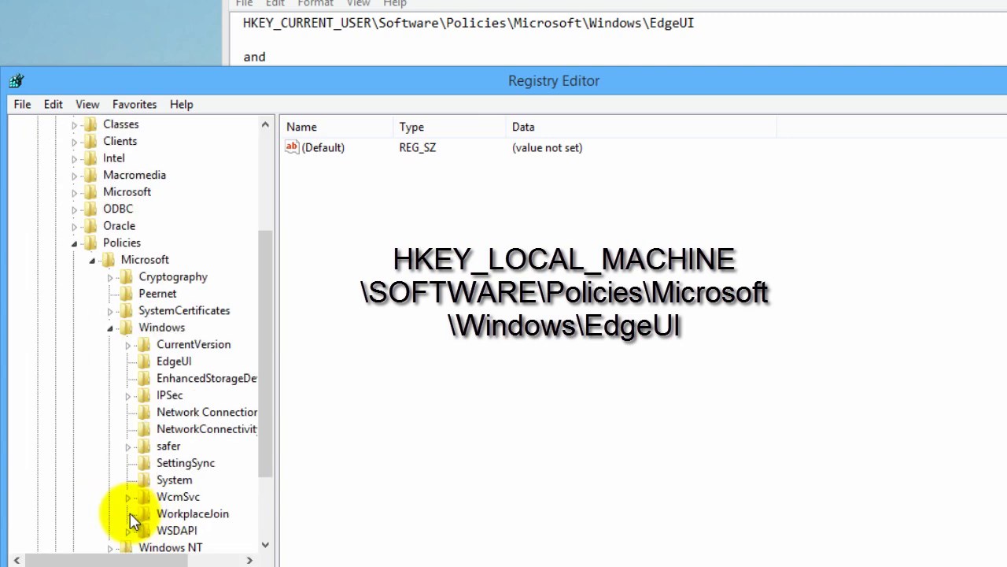
{"action": "left_click", "coordinate": [165, 361]}
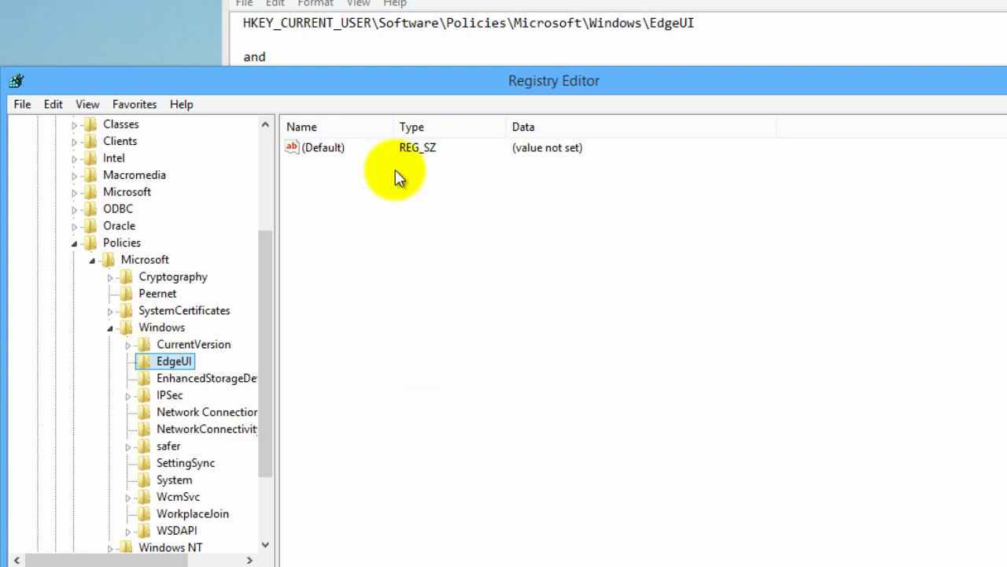
{"action": "left_click_drag", "start_coordinate": [405, 2], "coordinate": [468, 3]}
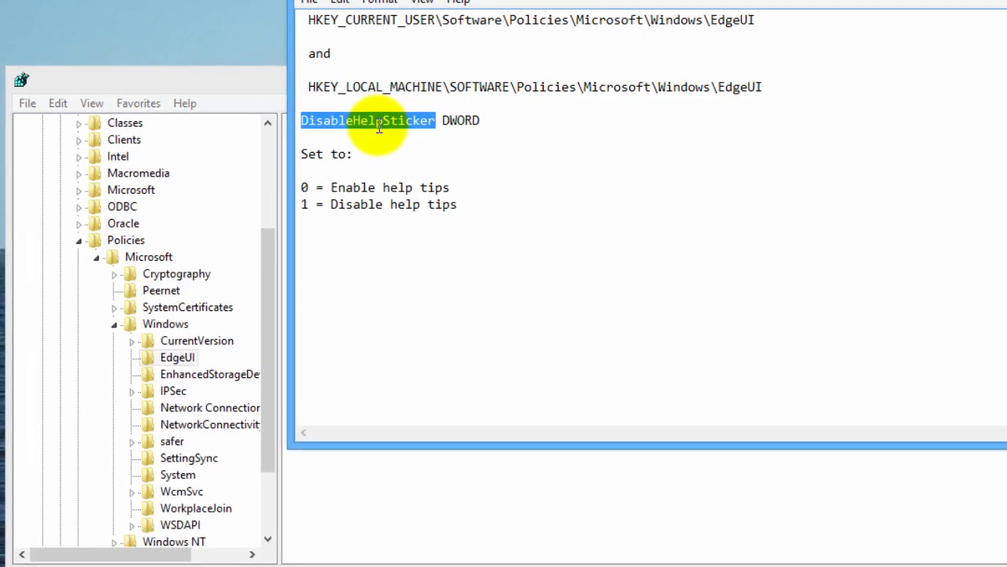
- Add a DWORD (32-bit) value named DisableHelpSticker to the HKLM EdgeUI key
{"action": "left_click", "coordinate": [348, 494]}
{"action": "right_click", "coordinate": [360, 280]}
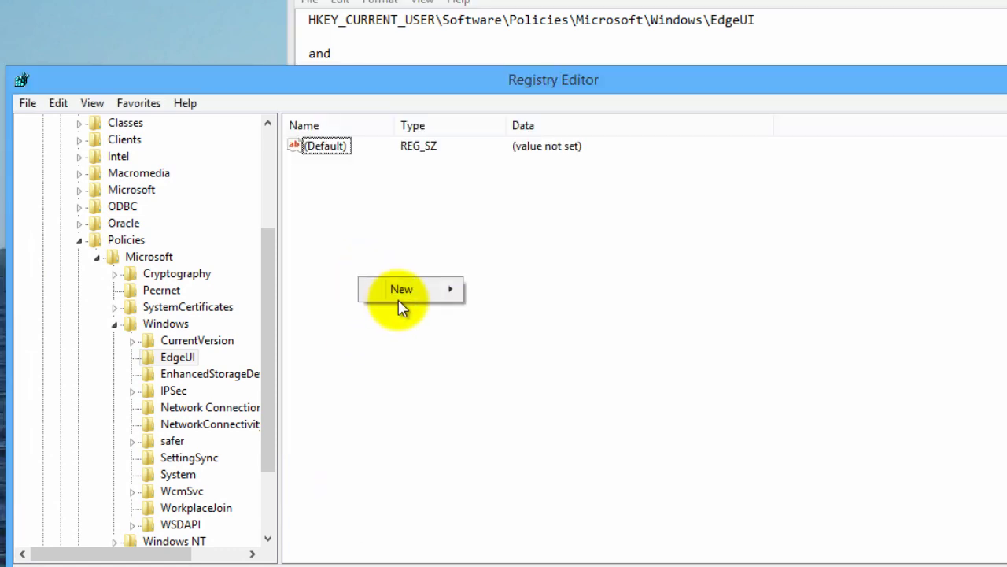
{"action": "mouse_move", "coordinate": [407, 289]}
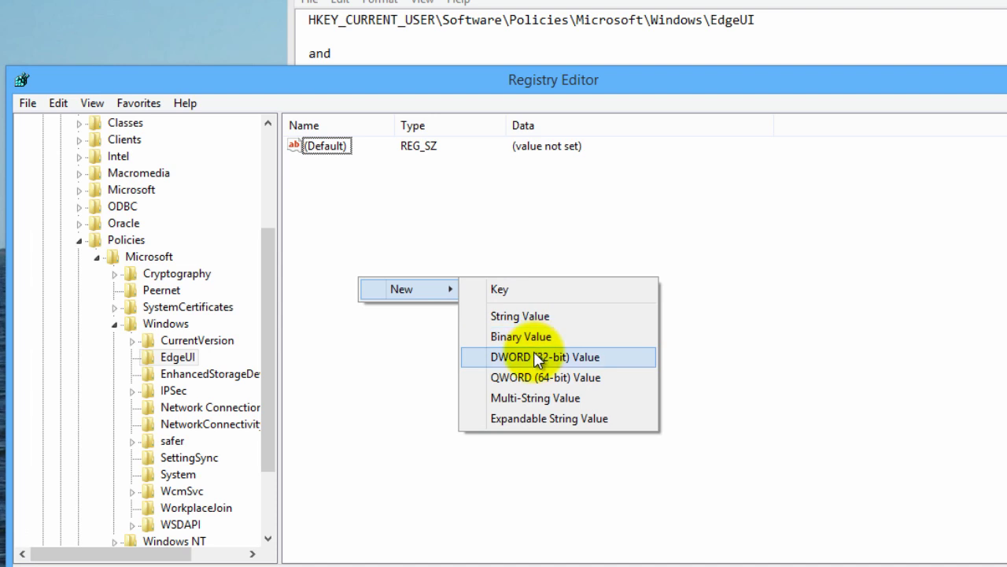
{"action": "left_click", "coordinate": [533, 355]}
{"action": "type", "text": "DisableHelpSticker"}
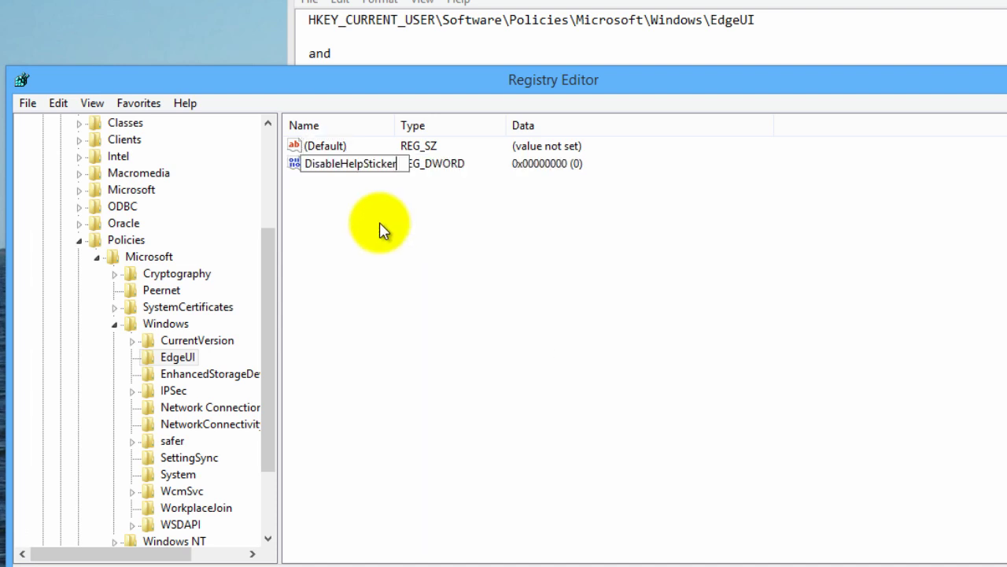
{"action": "left_click", "coordinate": [372, 198]}
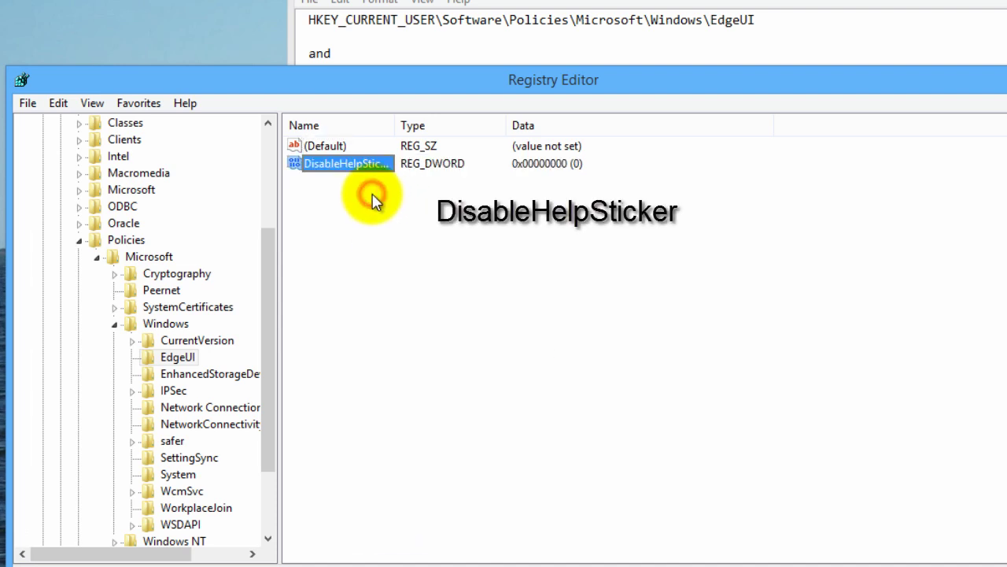
- Set the HKLM DisableHelpSticker value data to 1
{"action": "left_click", "coordinate": [298, 166]}
{"action": "double_click", "coordinate": [299, 167]}
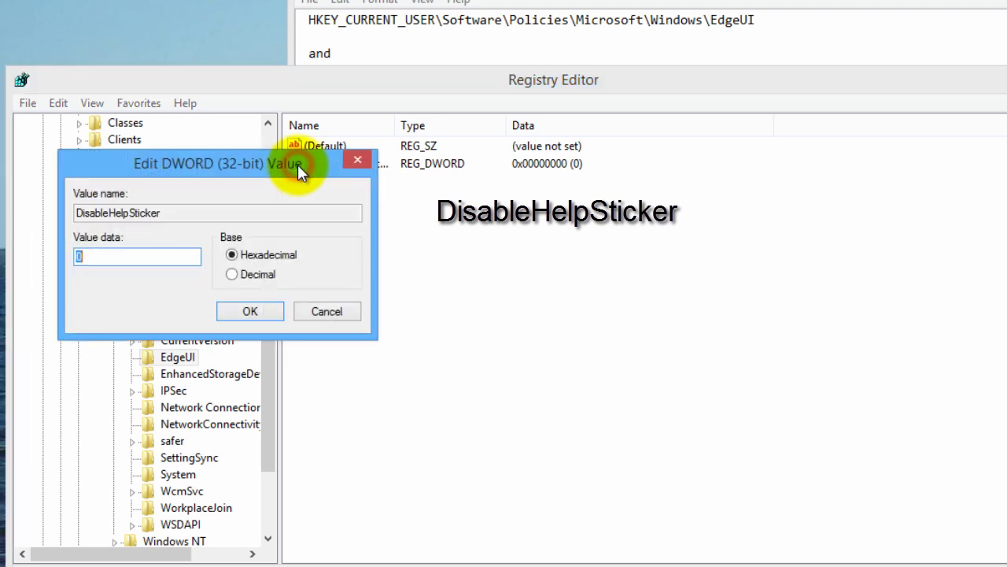
{"action": "type", "text": "1"}
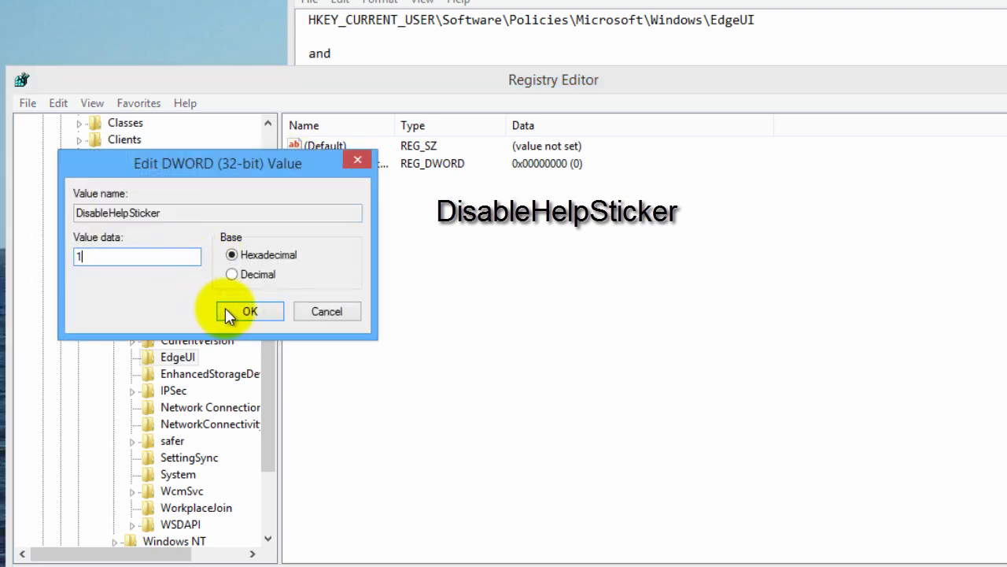
{"action": "left_click", "coordinate": [228, 313]}
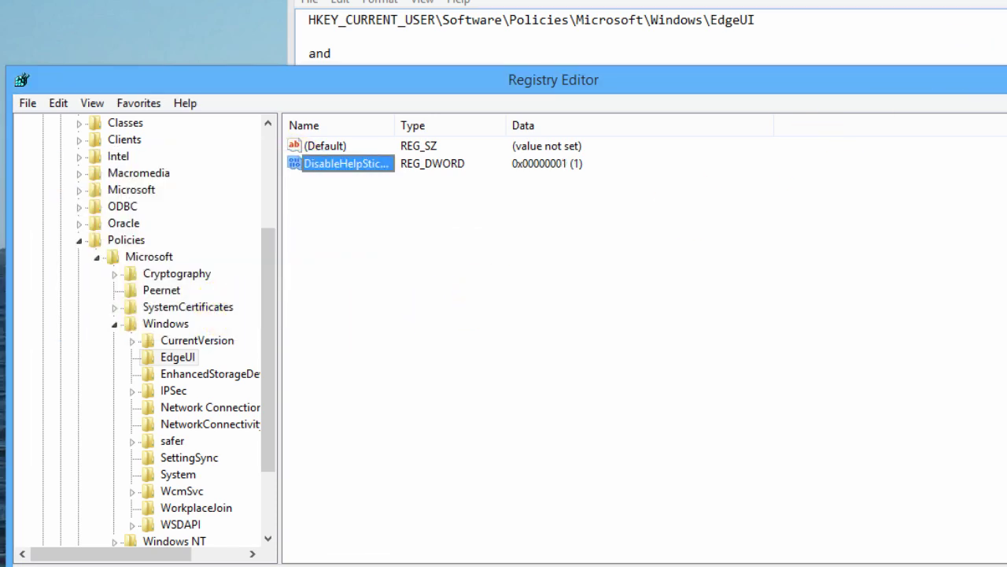
- Close Registry Editor and restart Windows from the Start button's power menu
{"action": "key", "text": "alt+F4"}
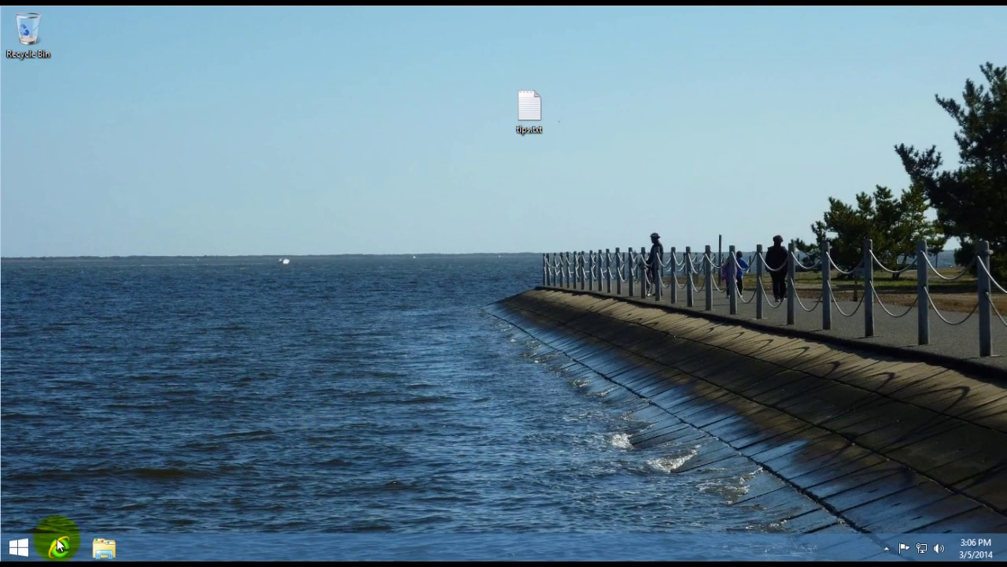
{"action": "right_click", "coordinate": [21, 549]}
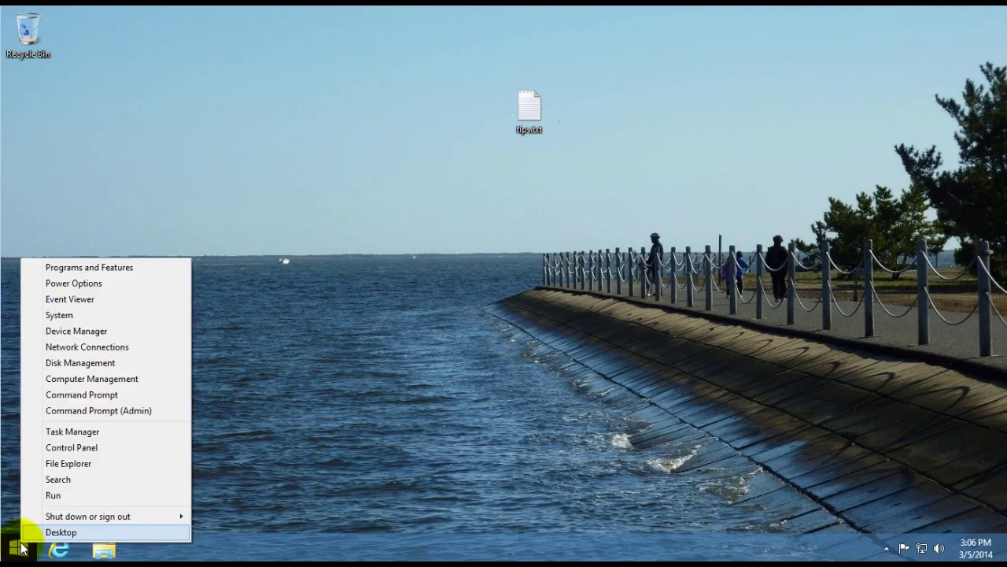
{"action": "mouse_move", "coordinate": [88, 516]}
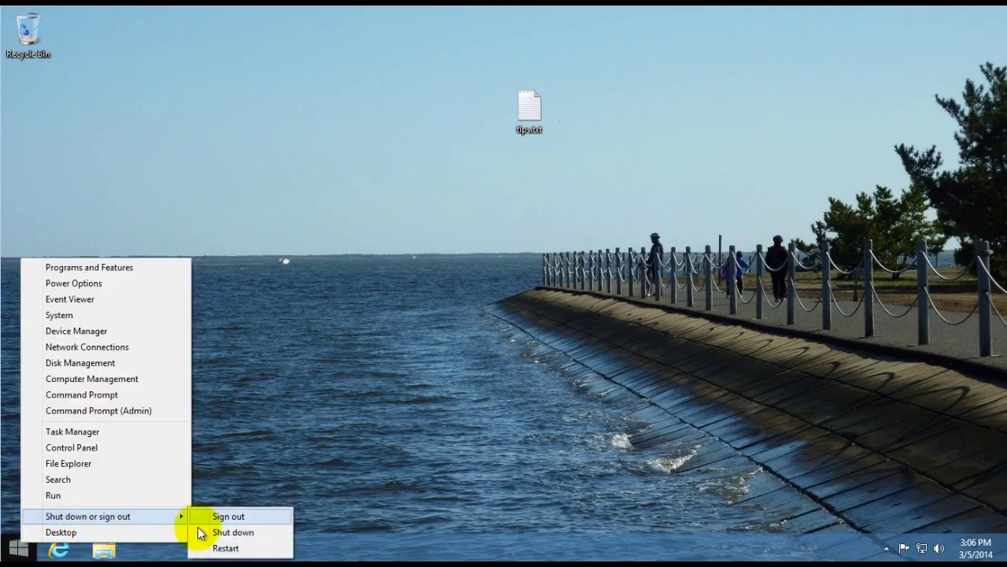
{"action": "left_click", "coordinate": [221, 547]}
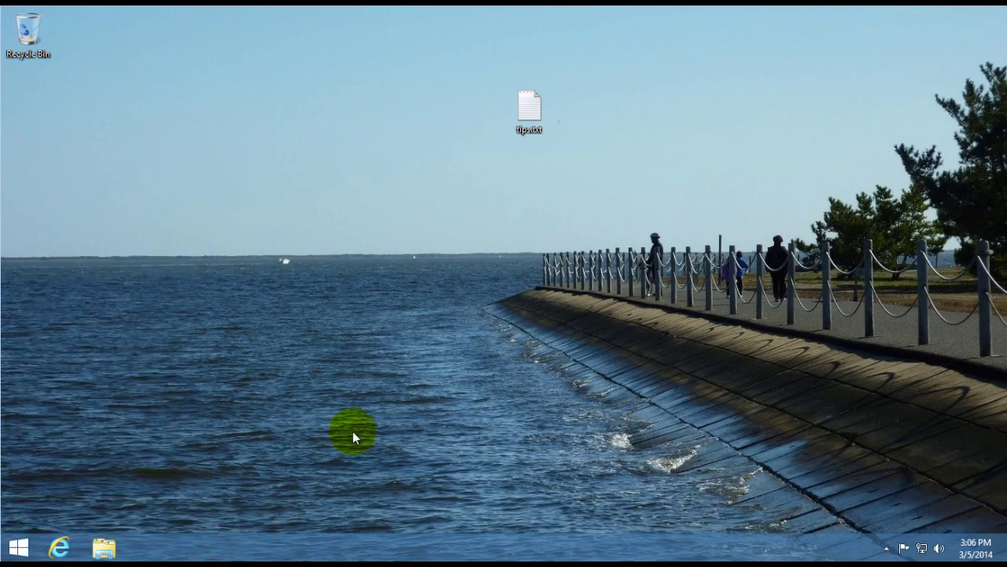